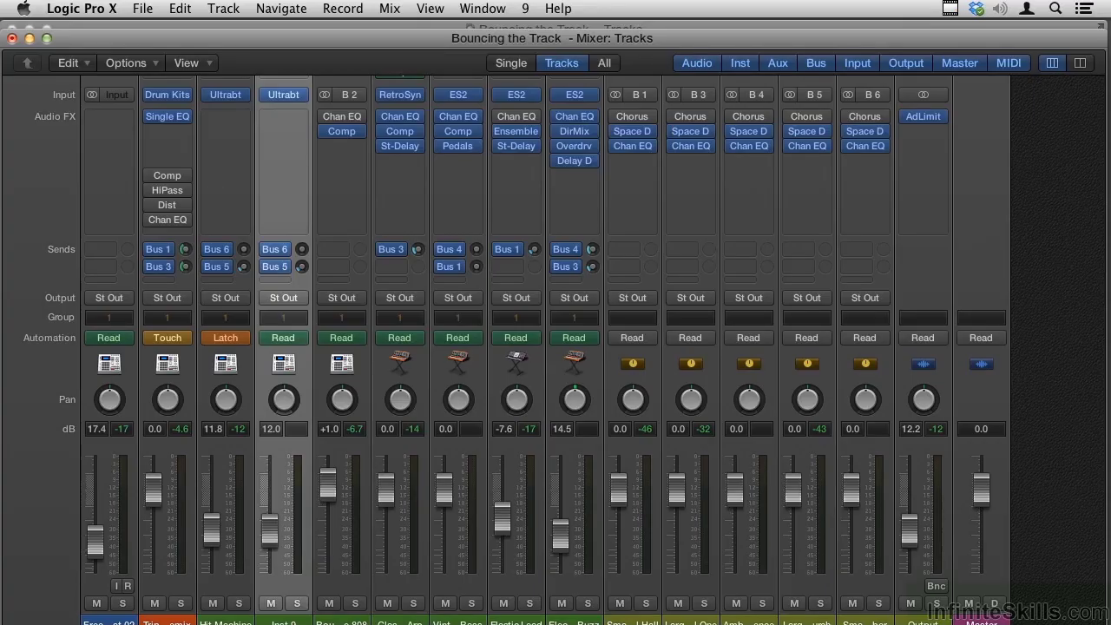
- Browse the File menu's bounce commands, then dismiss the menu without choosing one
click(138, 10)
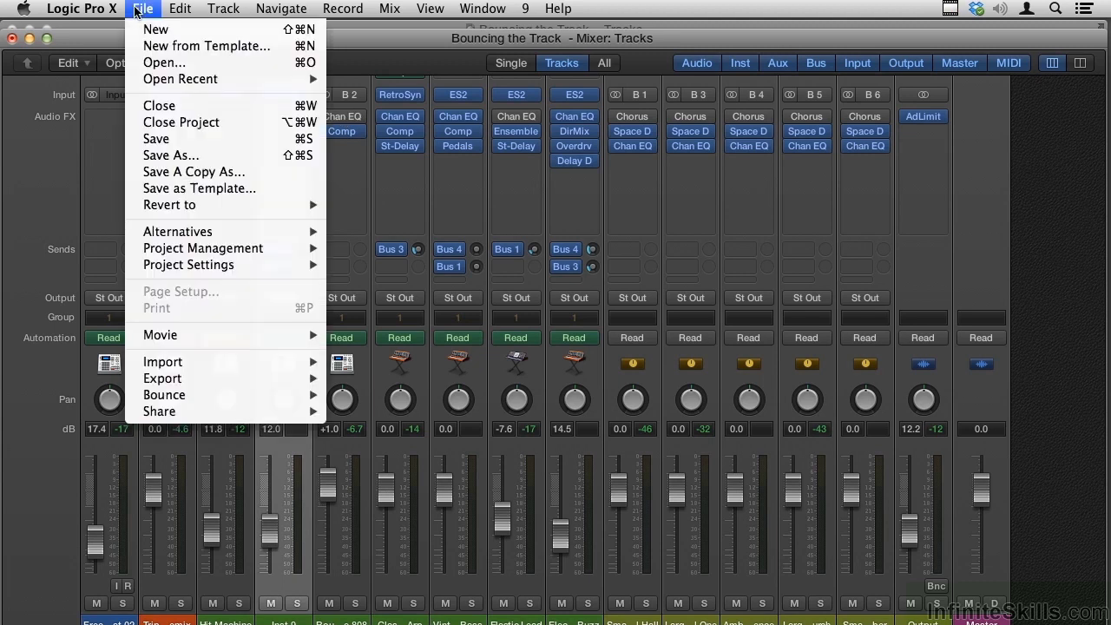
mouse_move(211, 398)
click(211, 198)
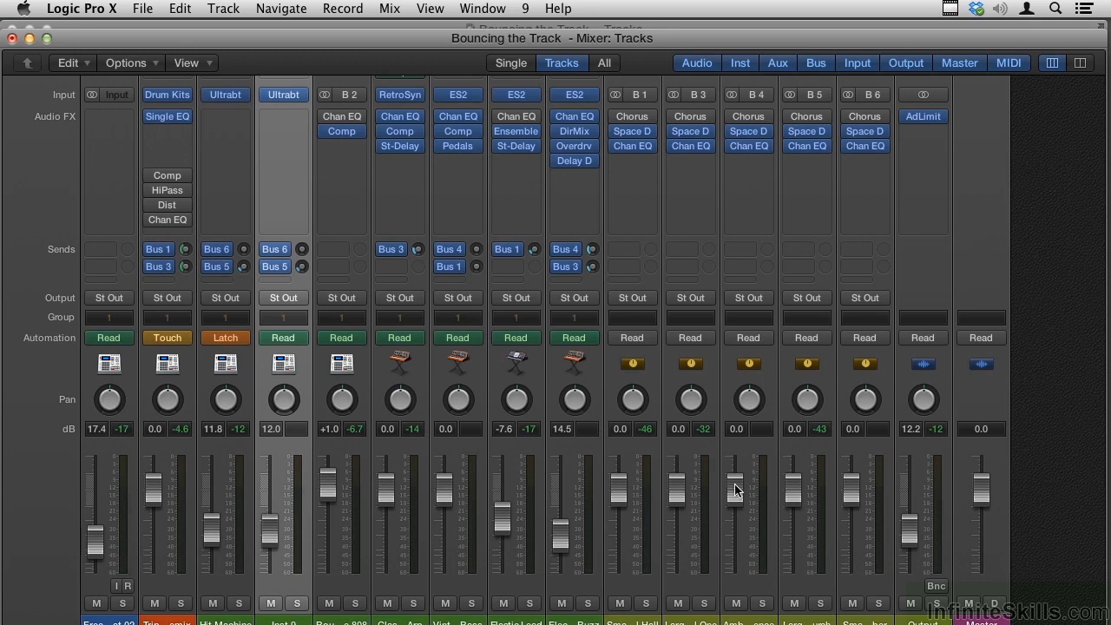
click(936, 586)
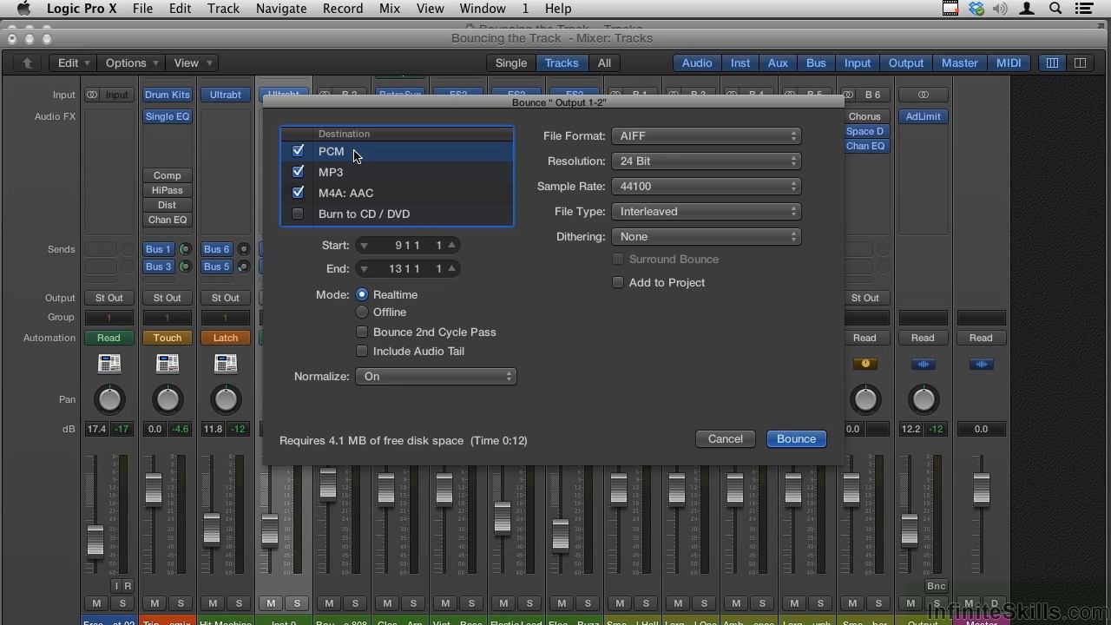
click(657, 142)
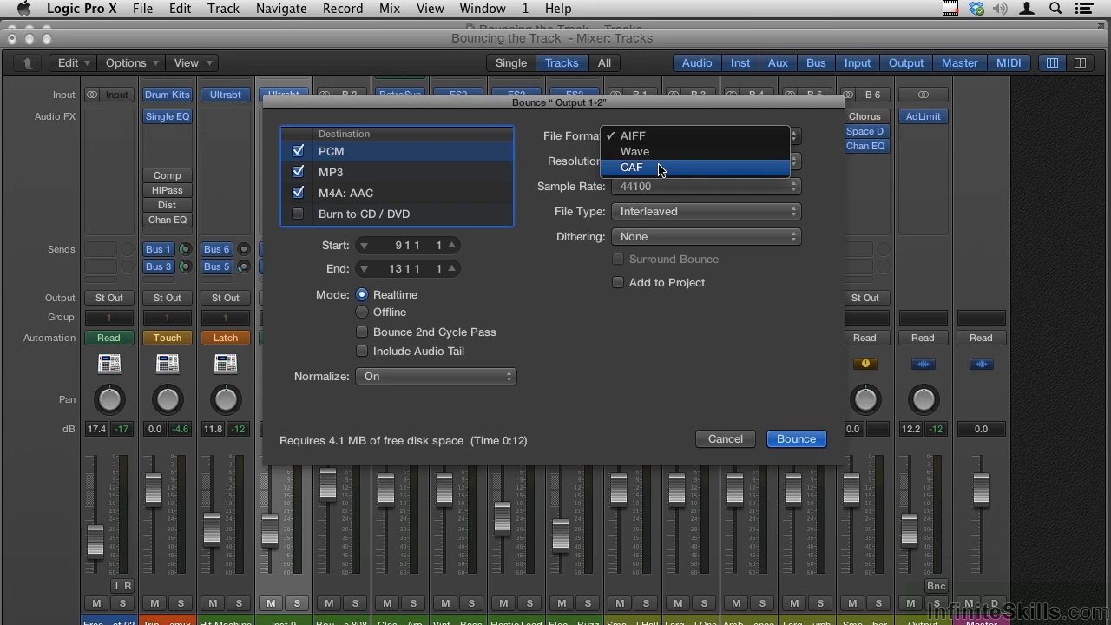
- Keep the PCM bounce at AIFF, 24 Bit resolution and 44100 sample rate
click(828, 145)
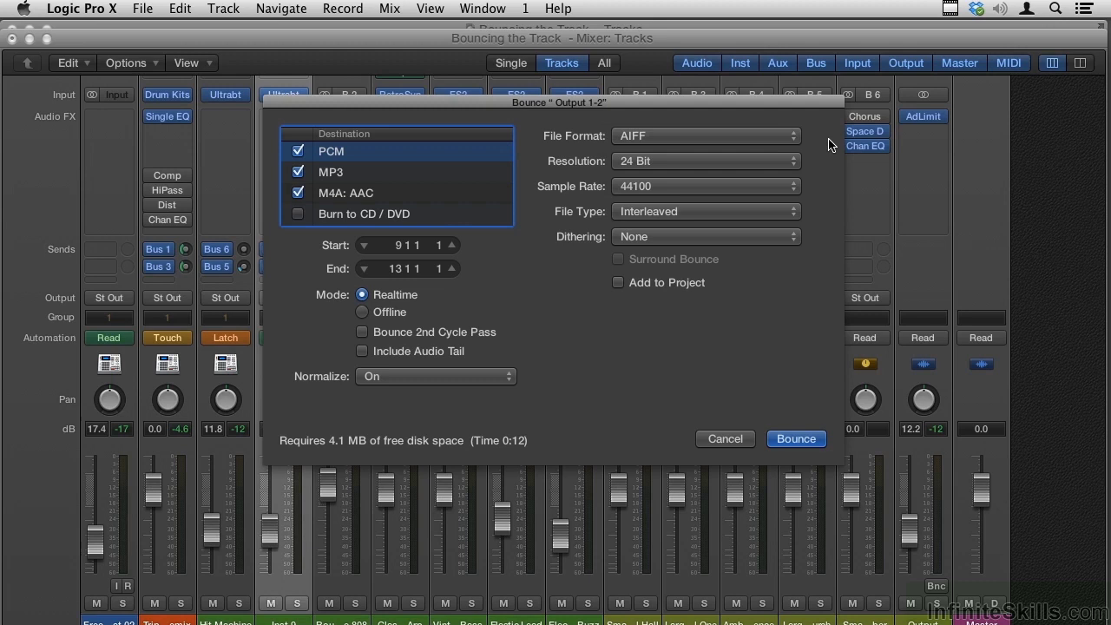
click(708, 162)
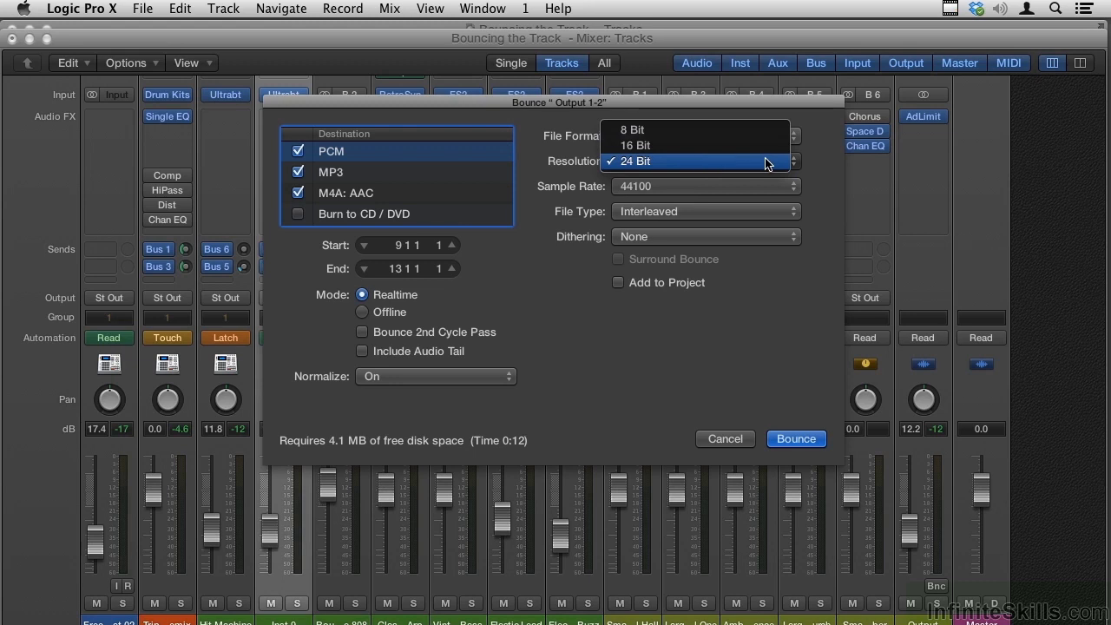
click(831, 165)
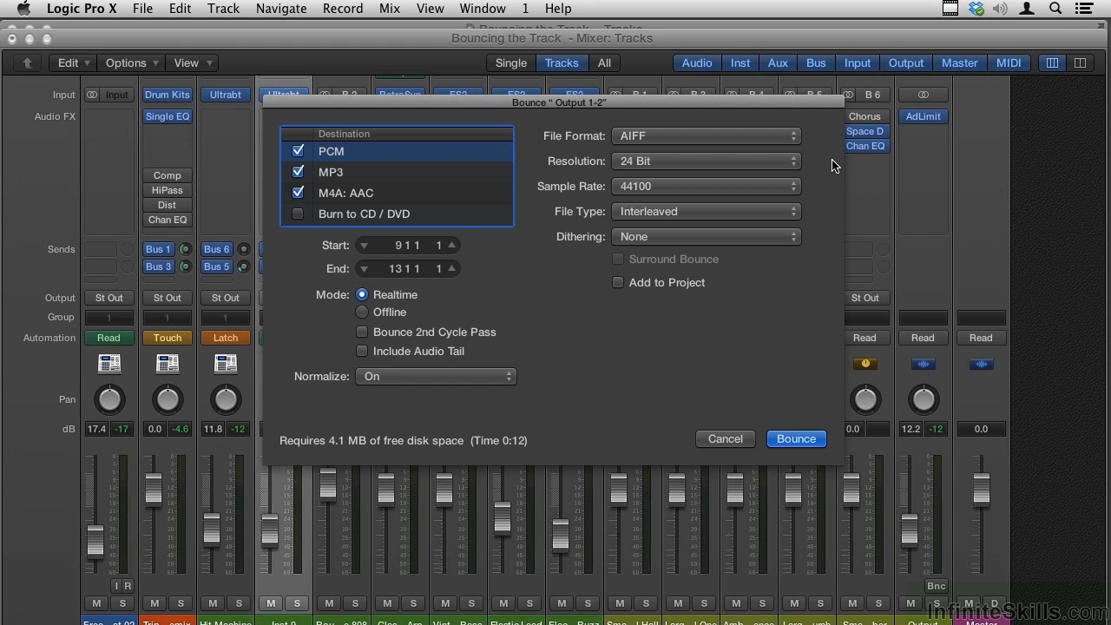
click(758, 185)
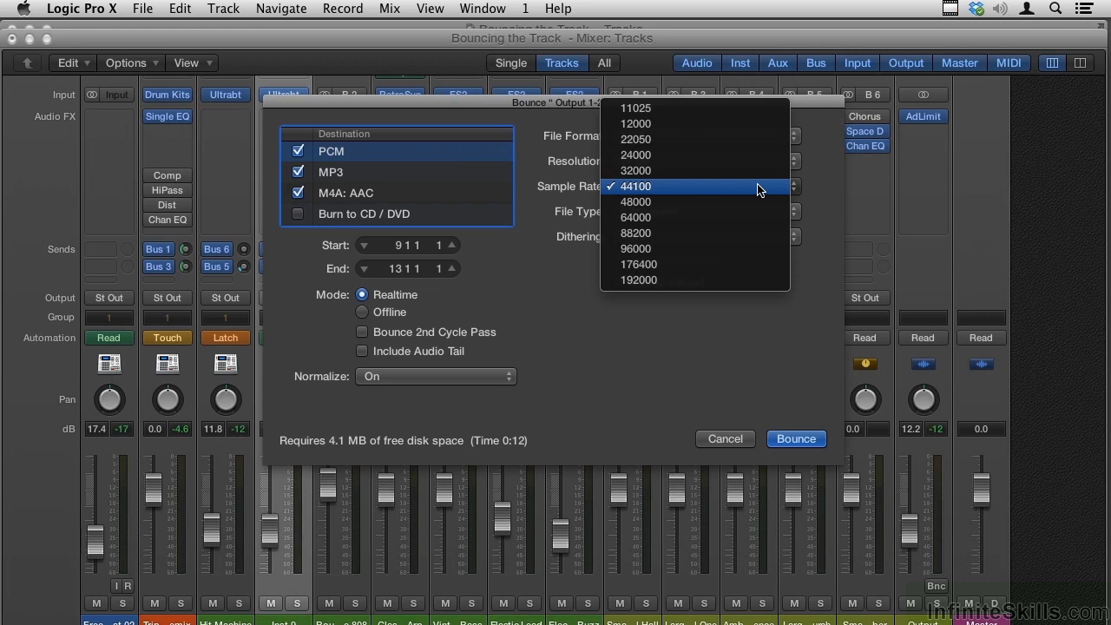
click(831, 189)
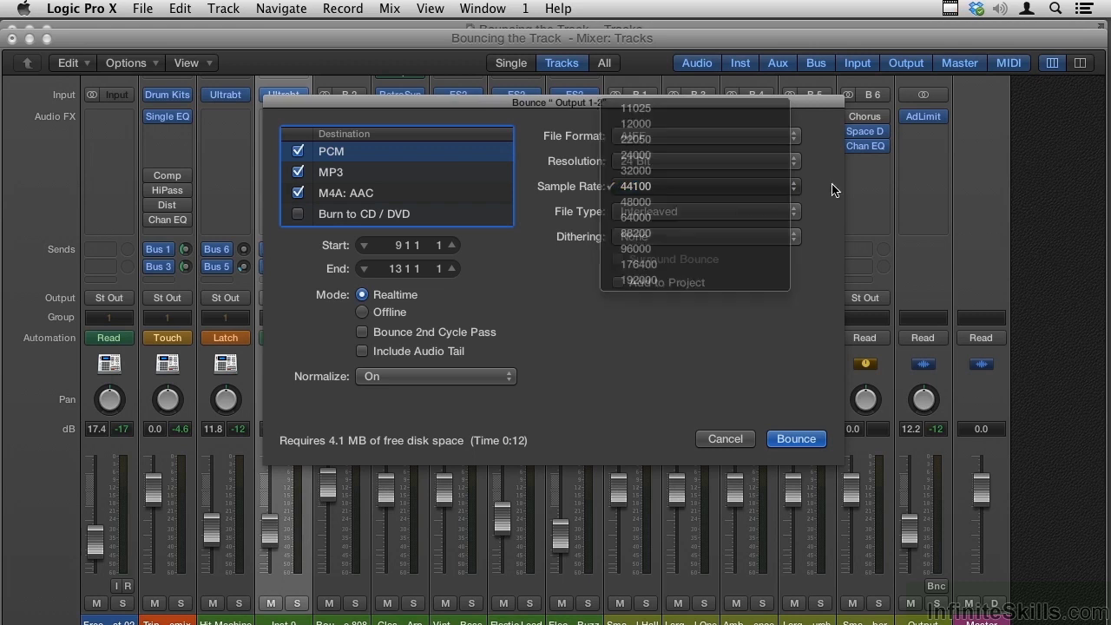
click(749, 217)
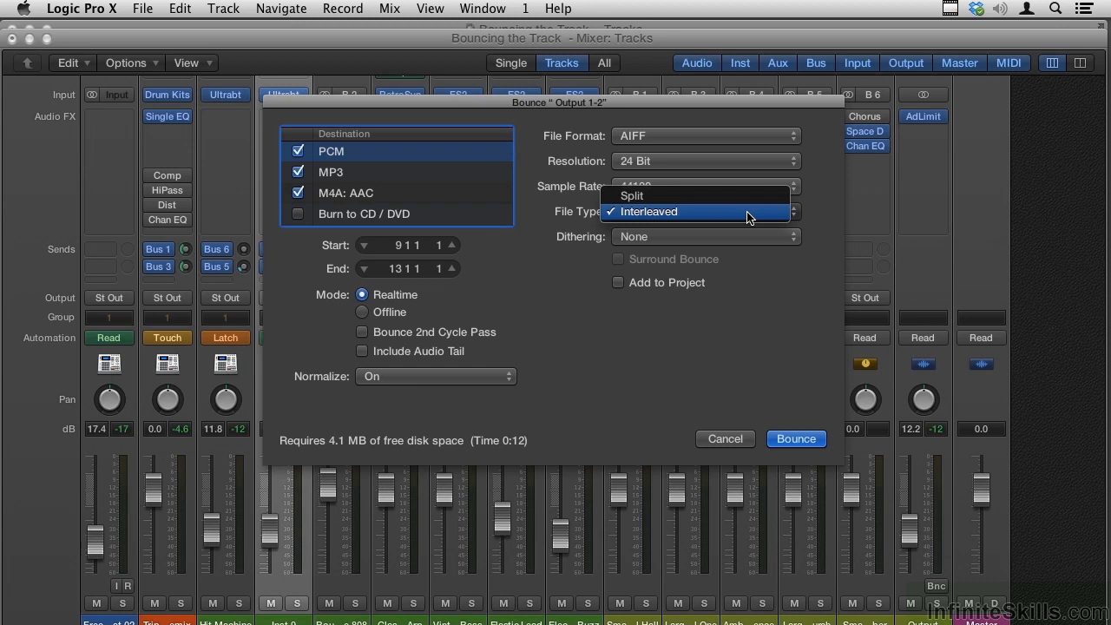
- Leave the file type at Interleaved and show the dithering options
click(781, 253)
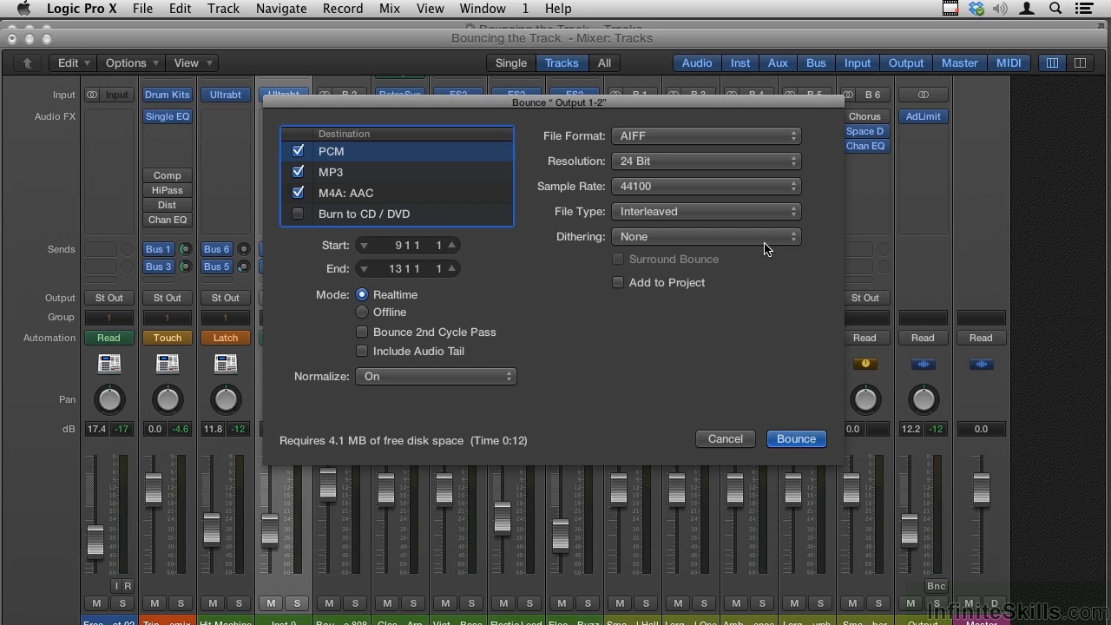
click(767, 247)
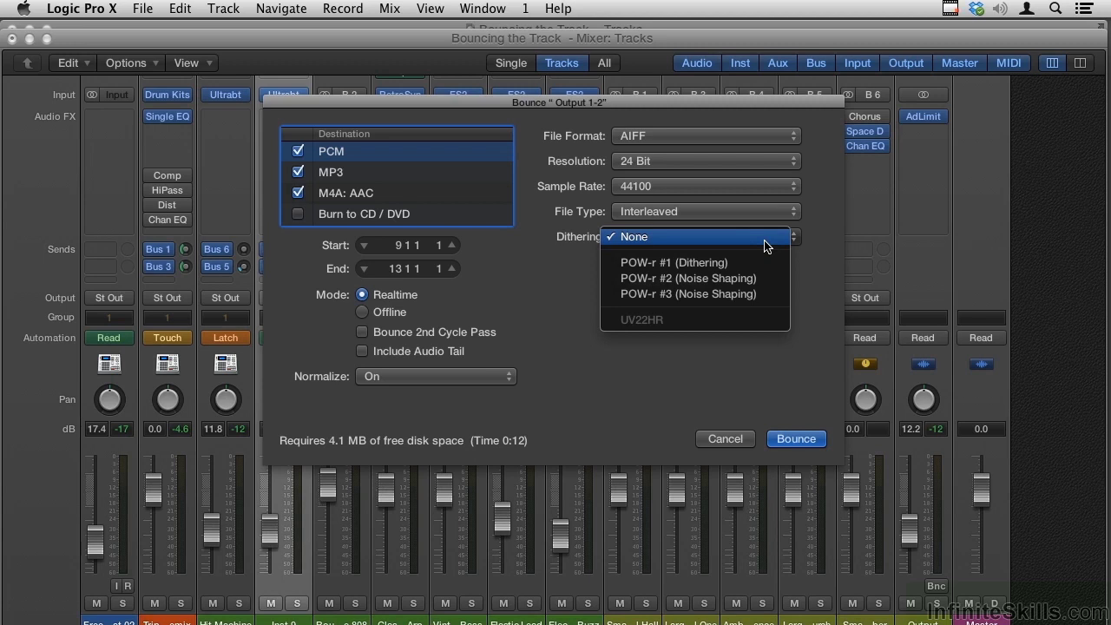
- Keep dithering set to None and close its menu
click(595, 370)
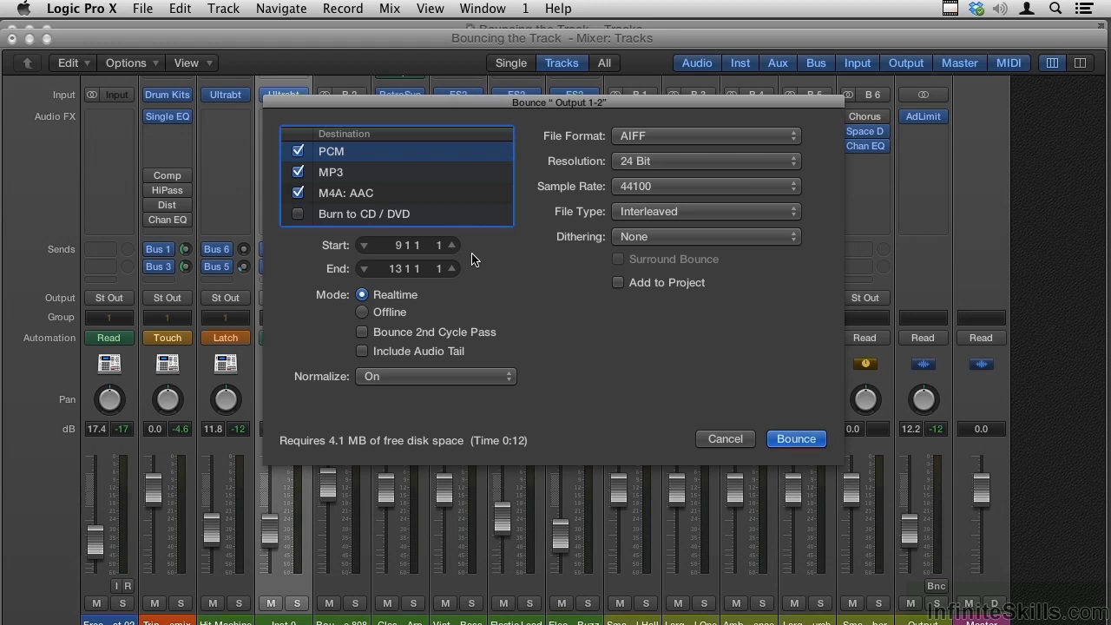
- Set the bounce Start position to bar 1 and the End position to bar 15
double_click(397, 252)
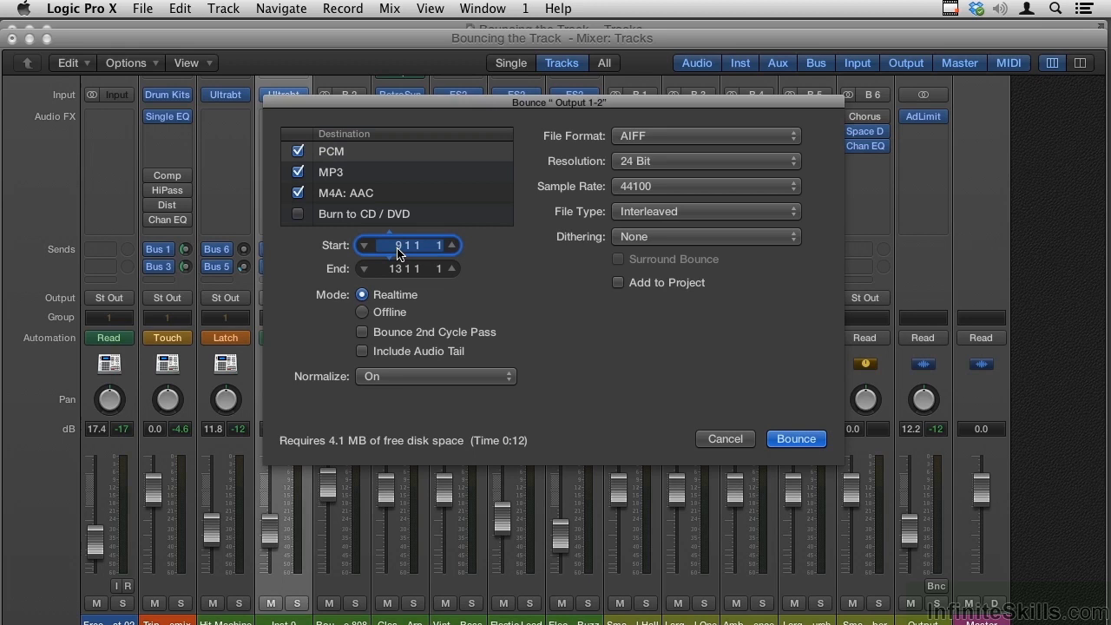
text(1)
key(Return)
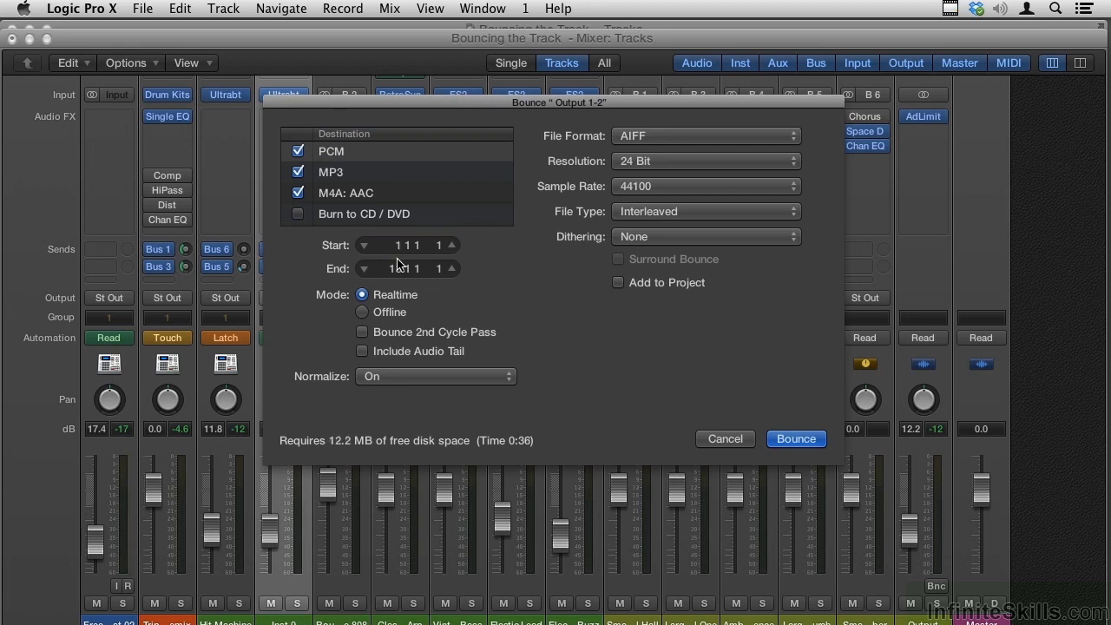
double_click(397, 269)
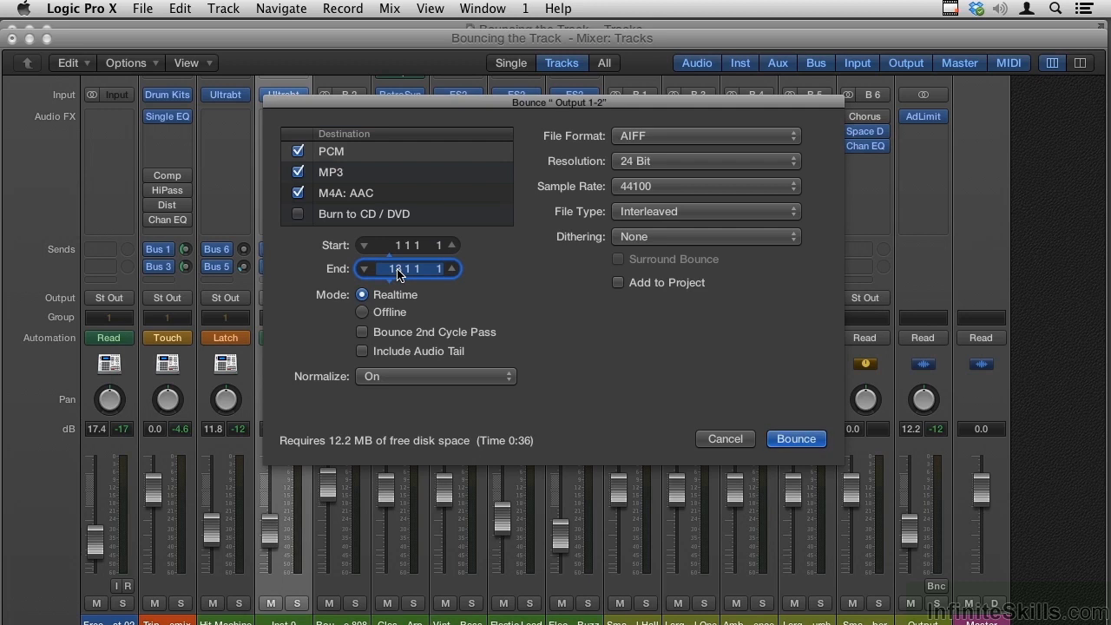
text(15)
key(Return)
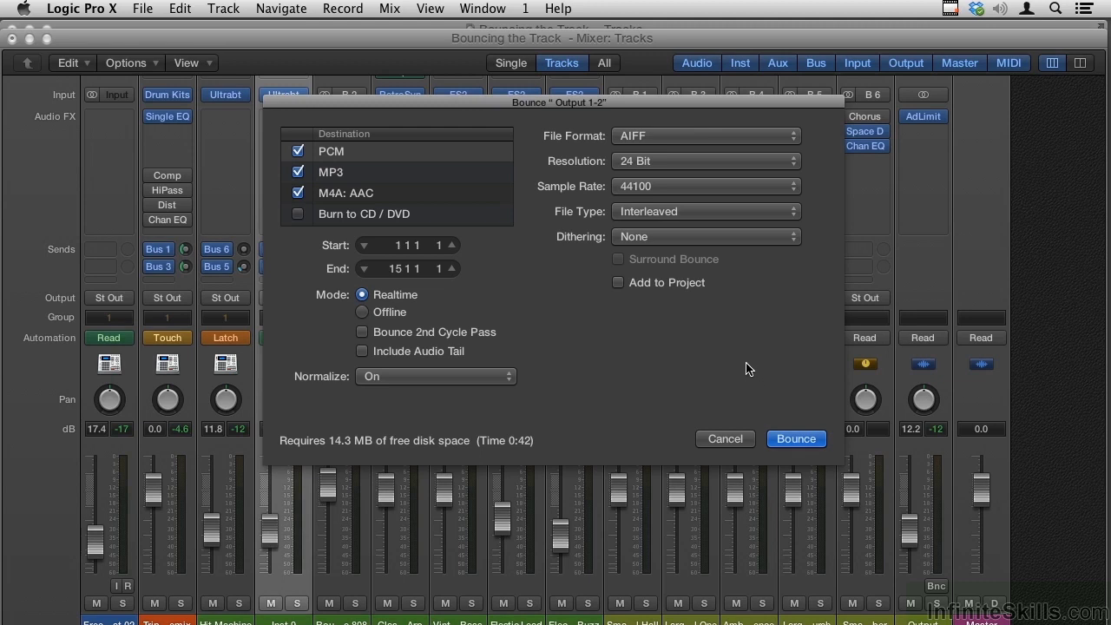
- Cancel the Bounce dialog, move the cycle range to bars 7–9, and rewind to bar 7
click(719, 441)
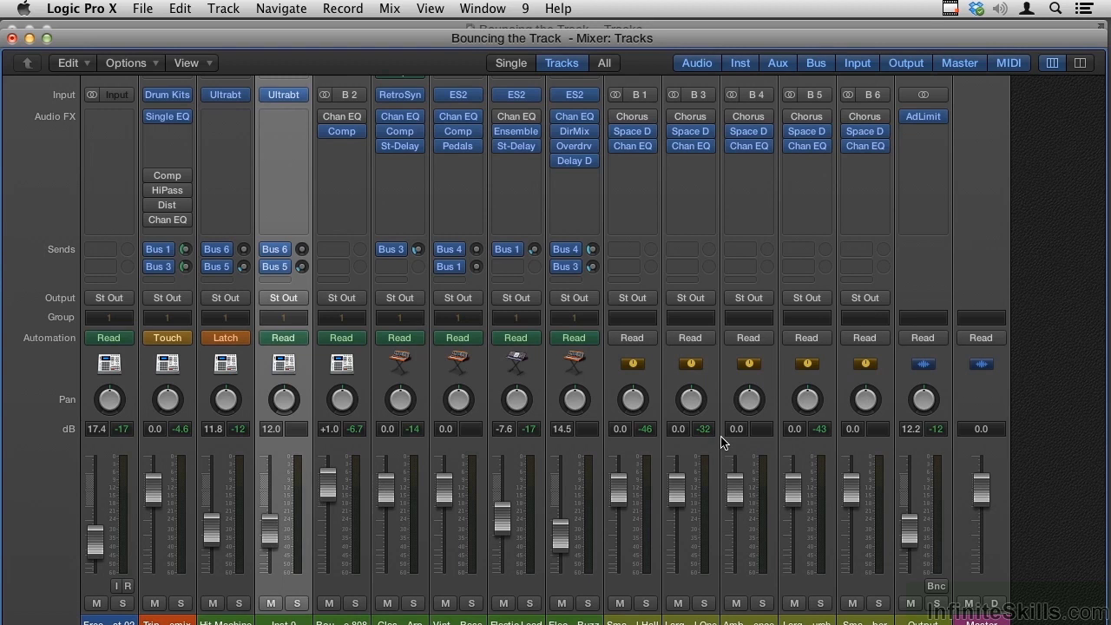
key(super+1)
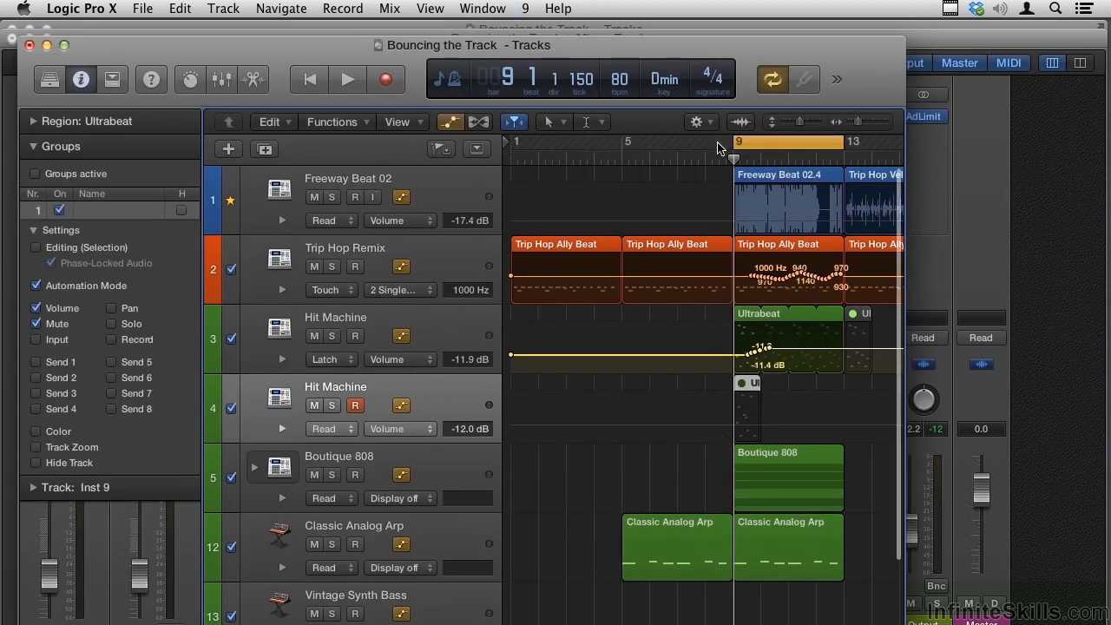
drag(680, 147, 720, 150)
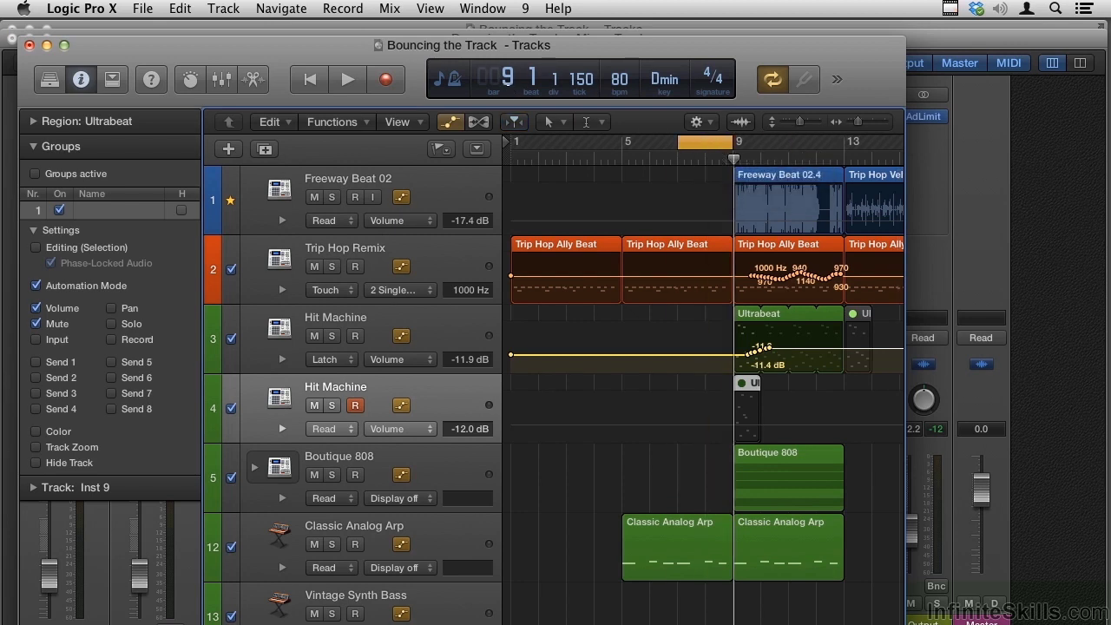
key(comma)
key(comma)
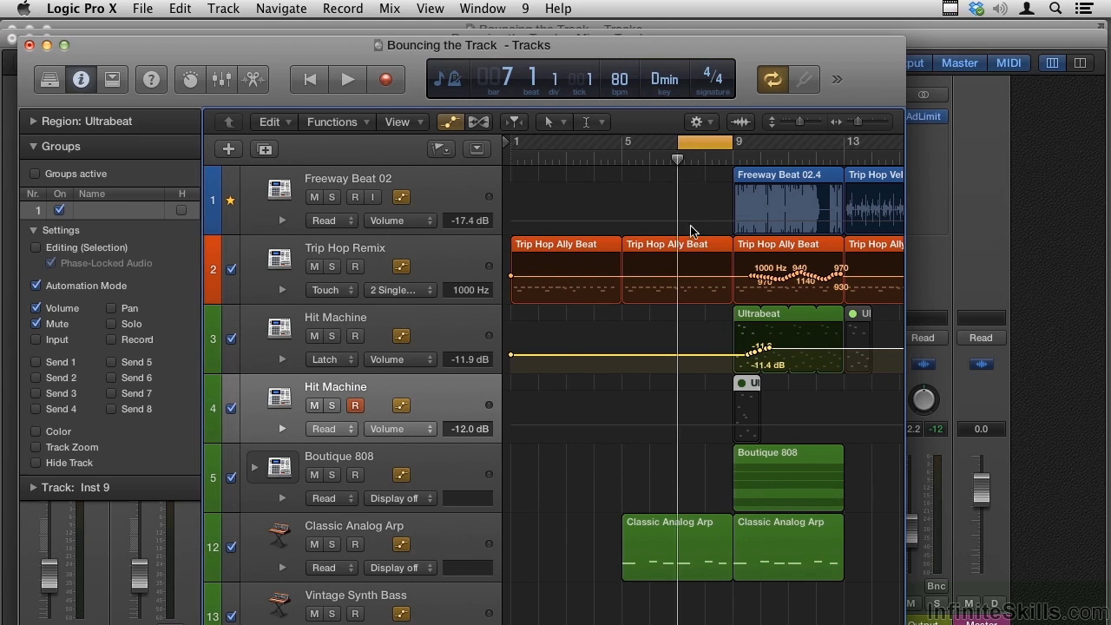
- Reopen the Bounce dialog with Cmd+B, now covering bars 7 to 9
key(super+b)
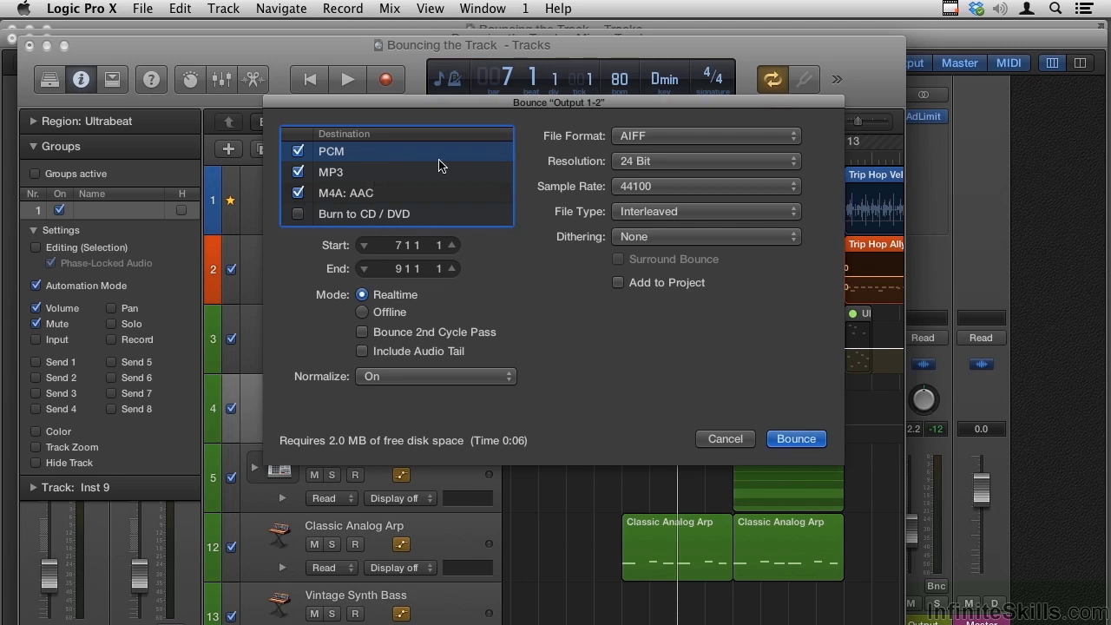
- Review the MP3 (Joint Stereo) and PCM settings, uncheck M4A: AAC and check Burn to CD / DVD
click(332, 178)
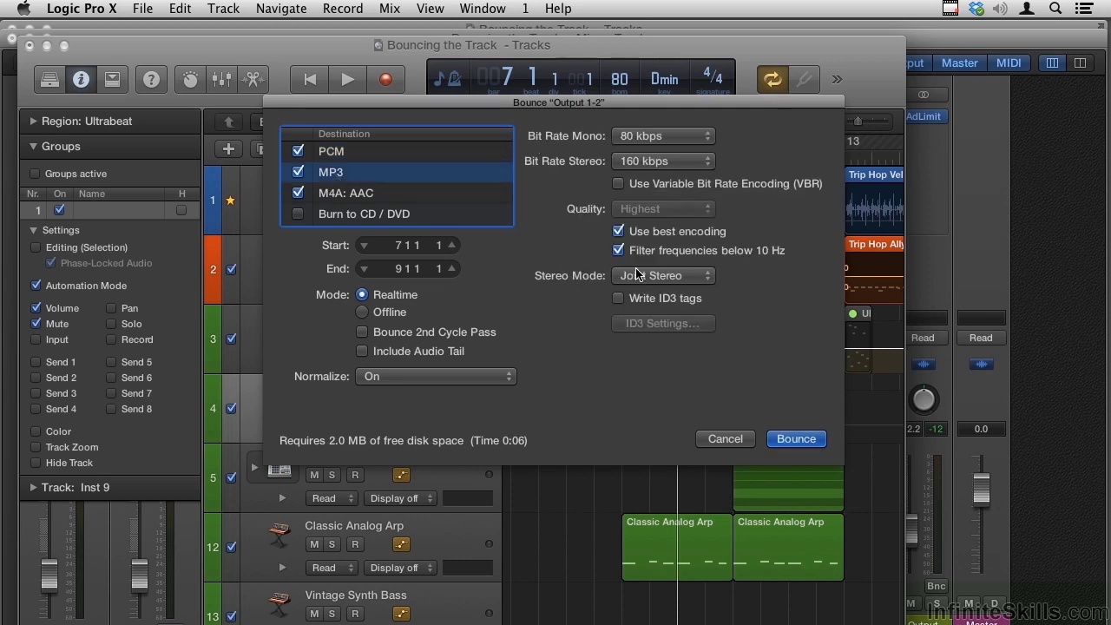
click(661, 276)
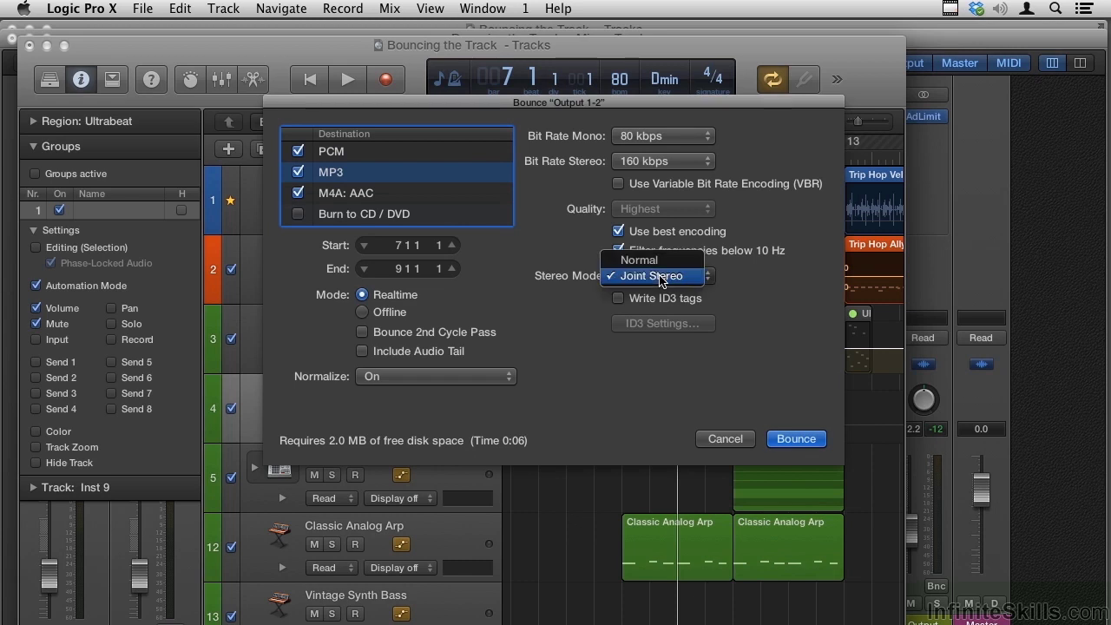
click(578, 276)
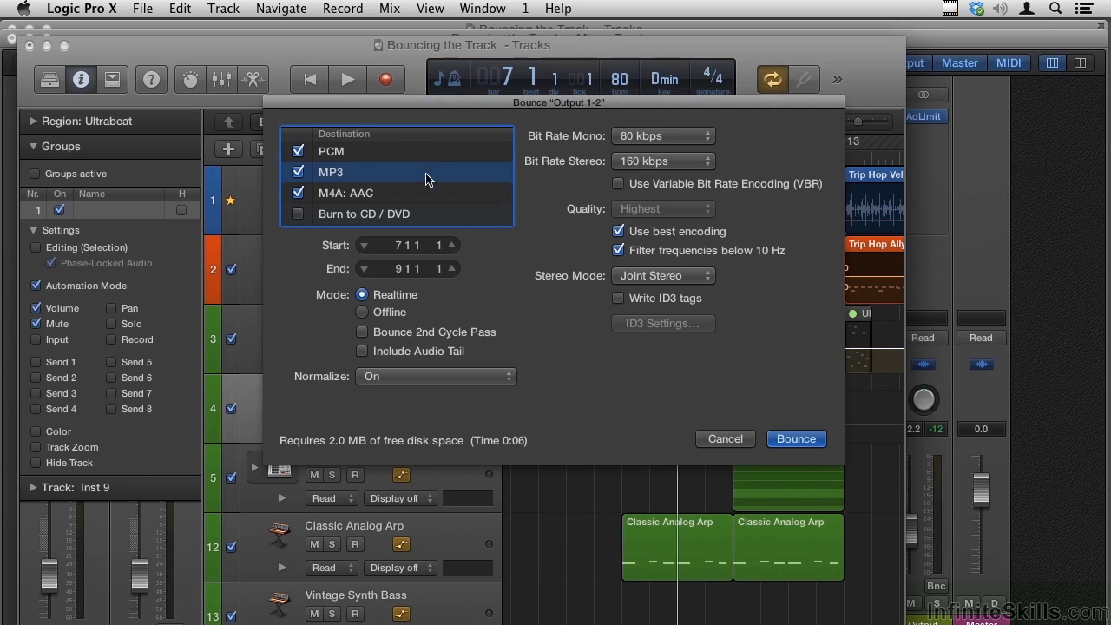
click(347, 153)
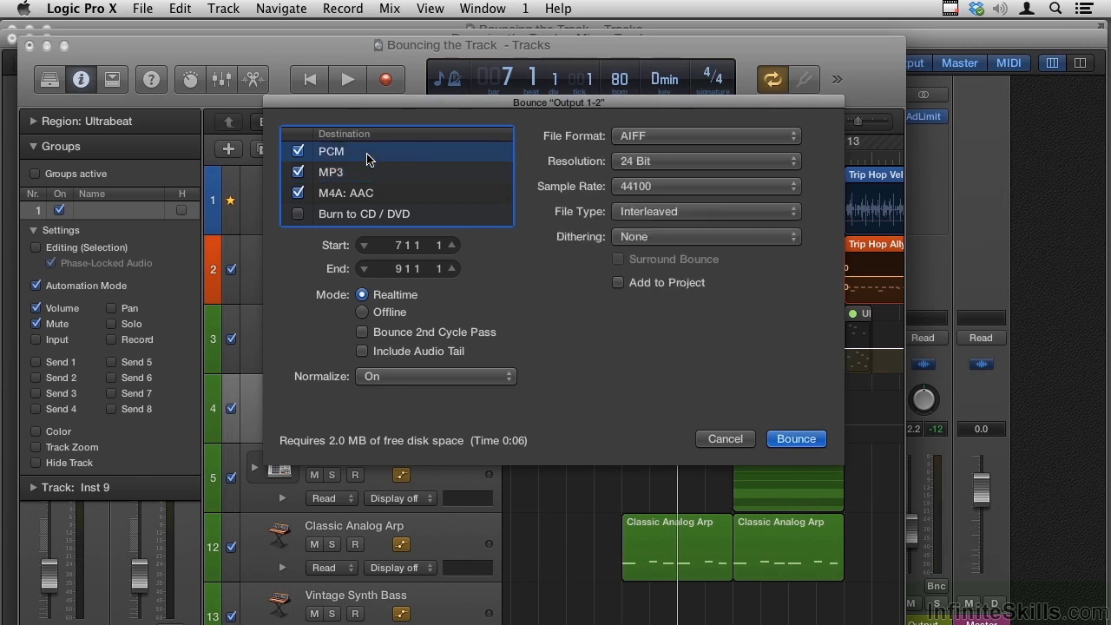
click(343, 178)
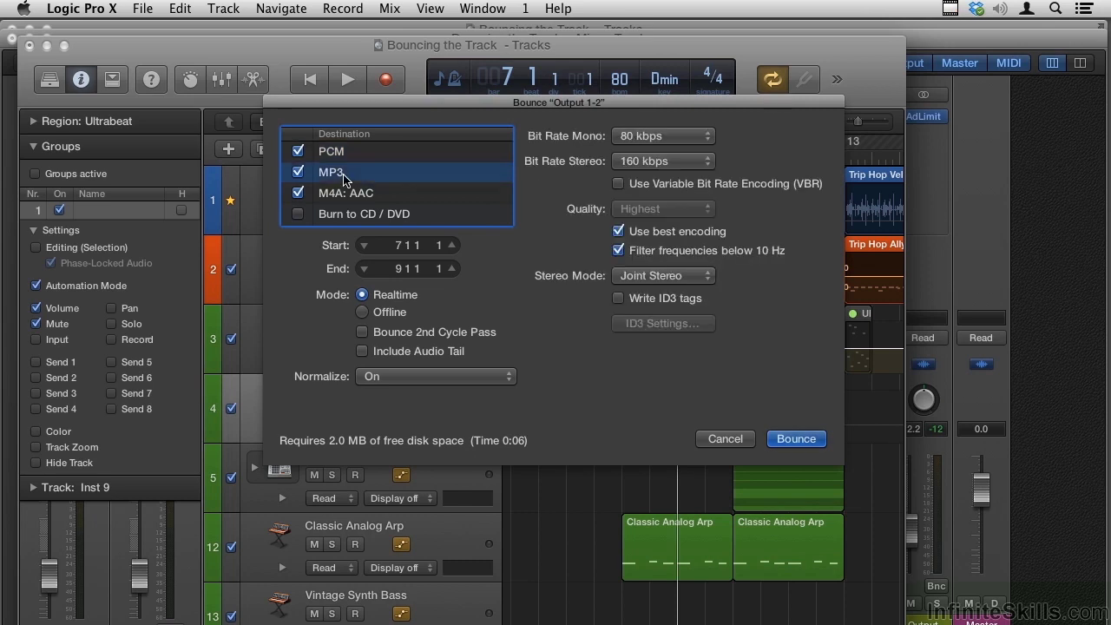
click(299, 192)
click(298, 214)
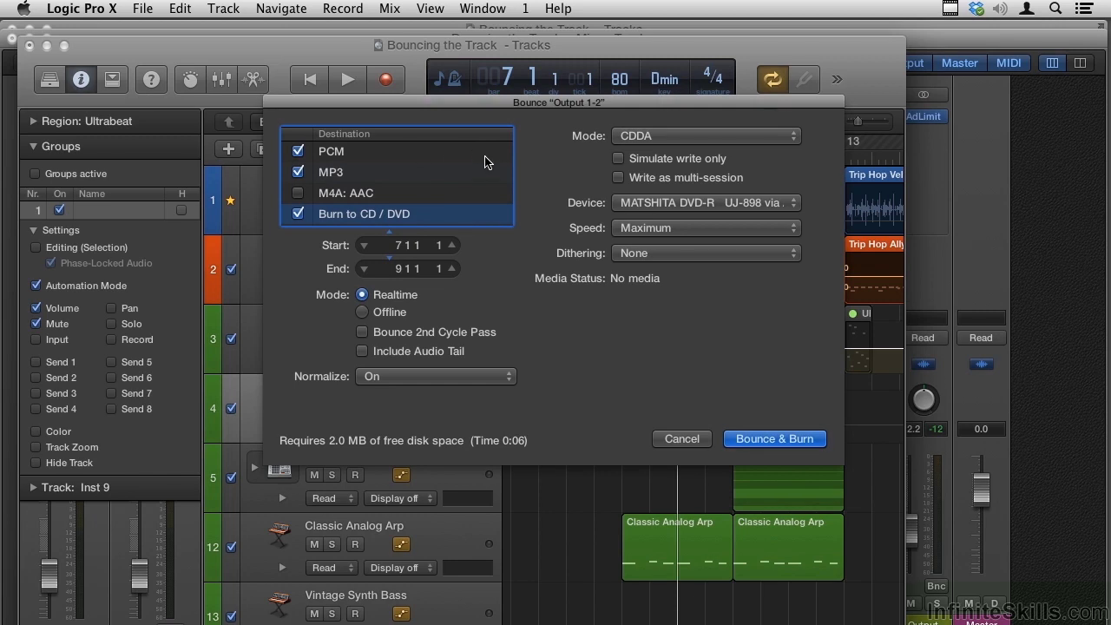
- Uncheck Burn to CD / DVD and MP3, and set the range from bar 1 to bar 15
click(298, 214)
click(297, 178)
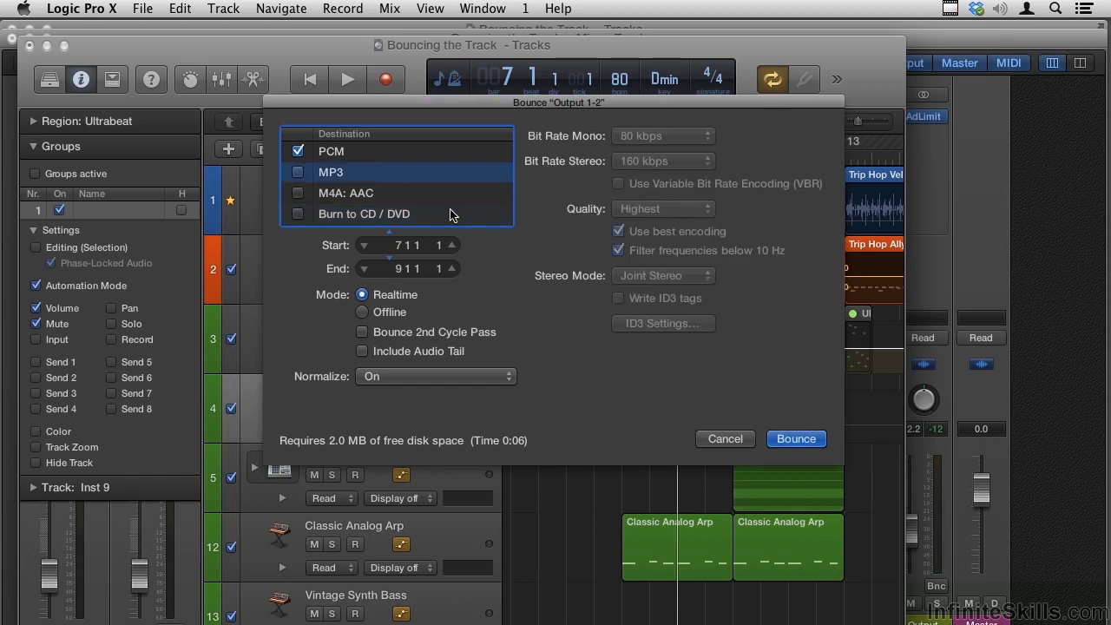
double_click(397, 247)
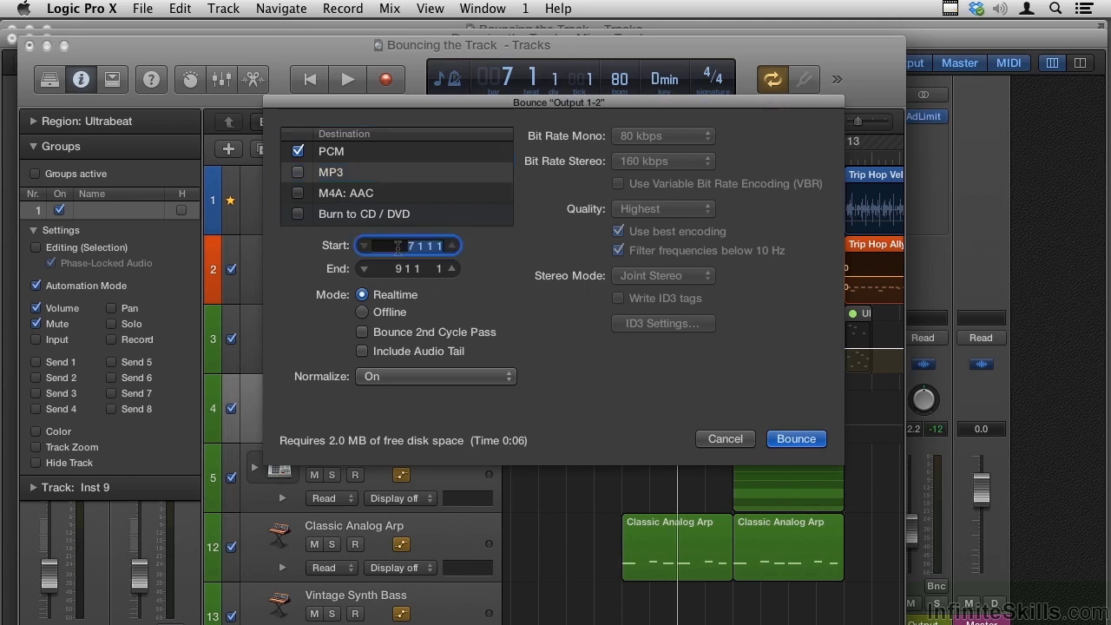
text(1)
key(Tab)
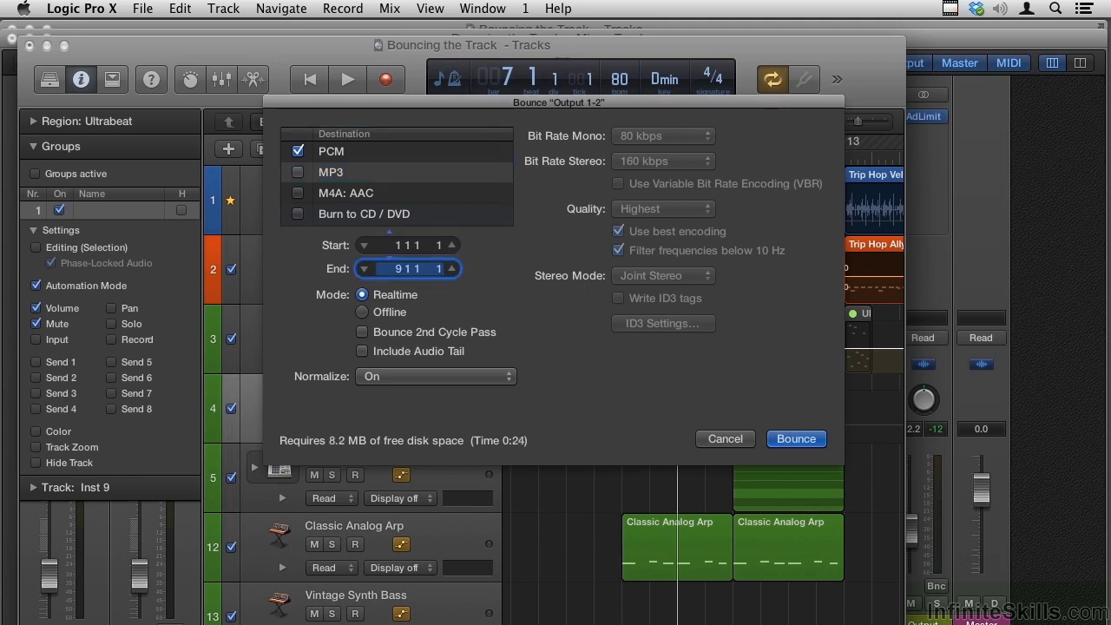
text(1)
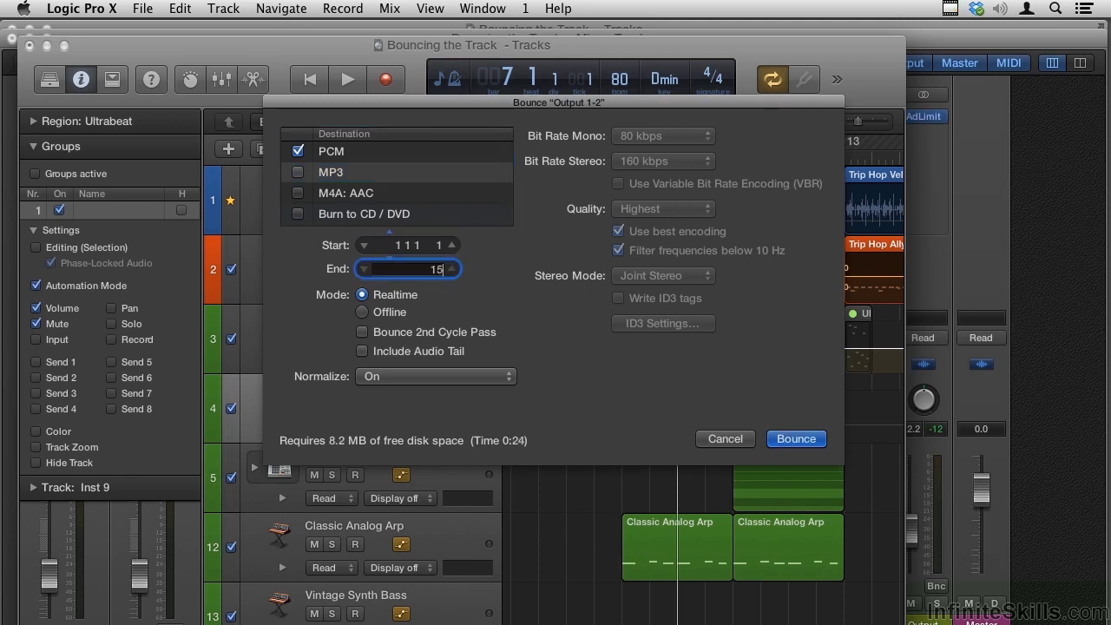
text(5)
key(Return)
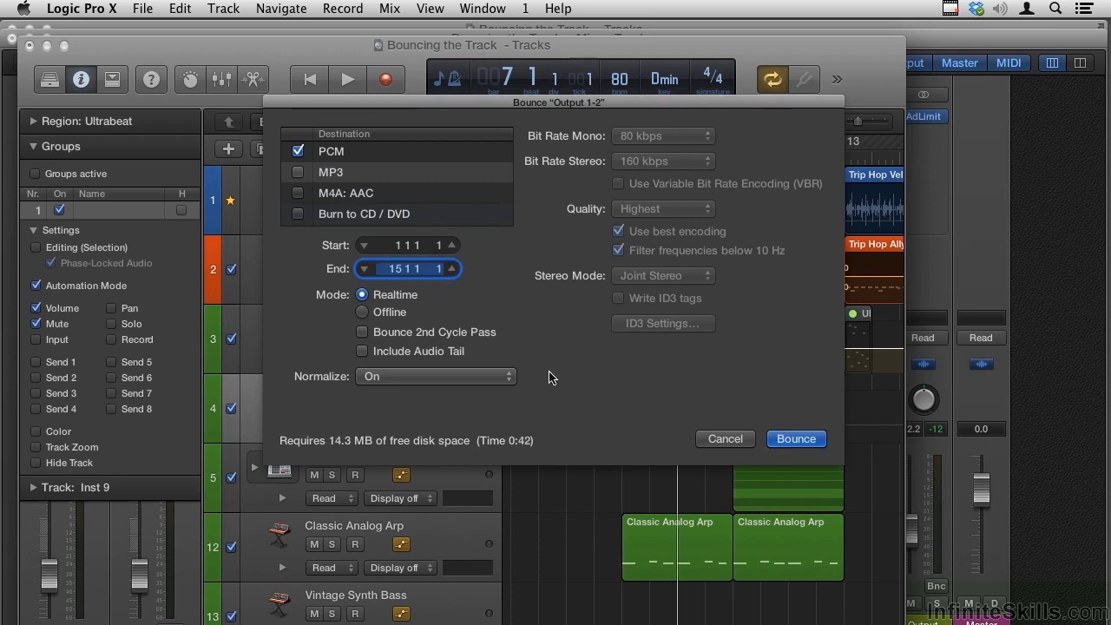
- Proceed to saving the Output 1-2 bounce and keep Bounces as the save folder
click(804, 444)
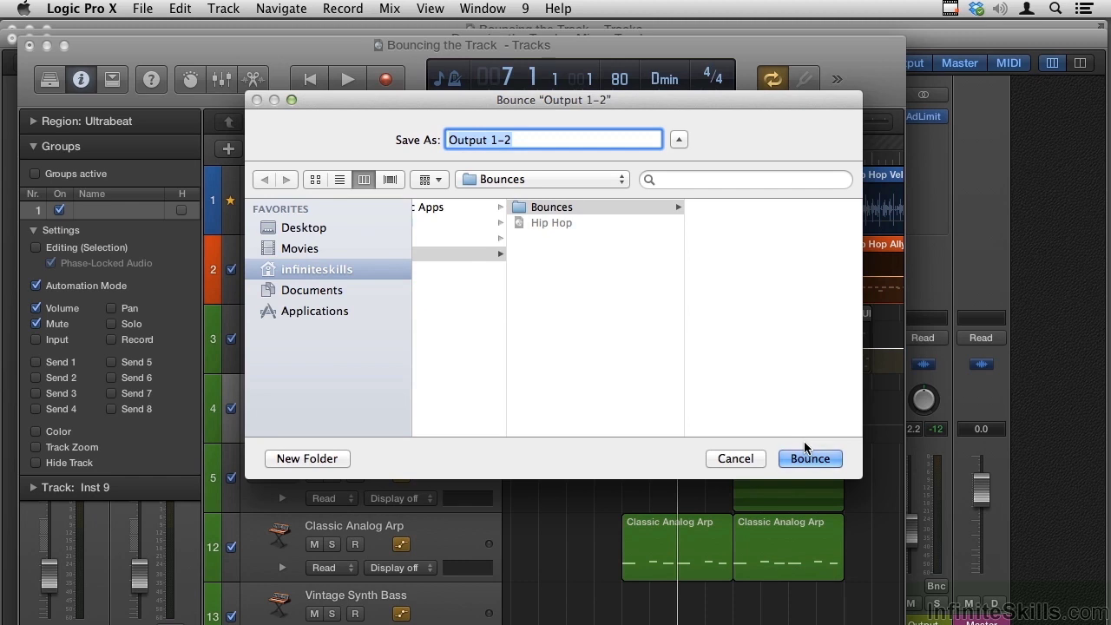
click(530, 179)
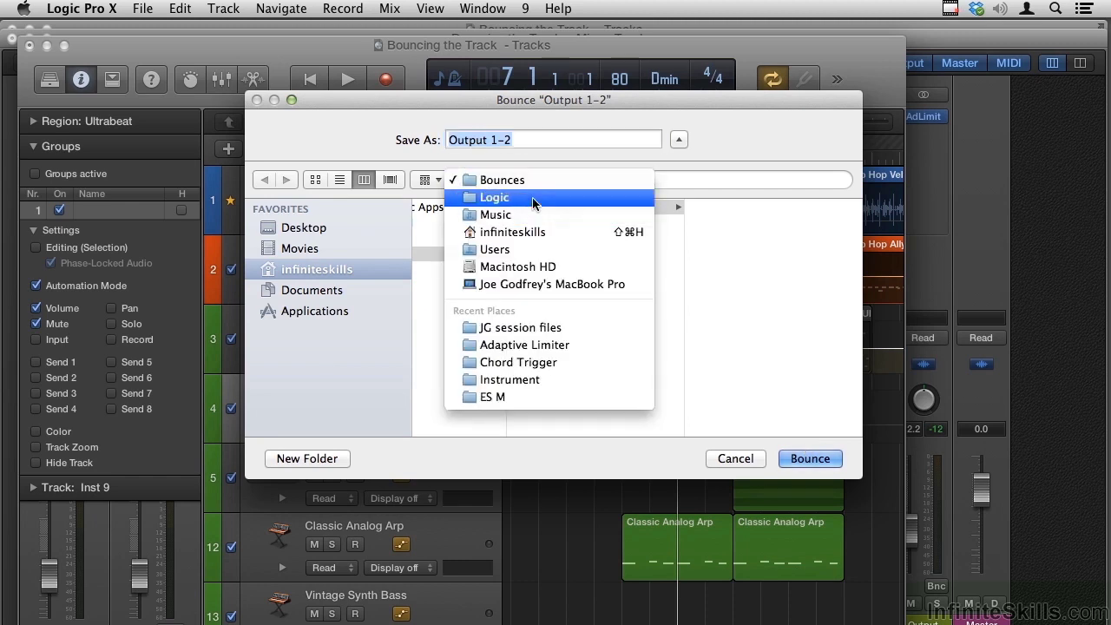
click(724, 140)
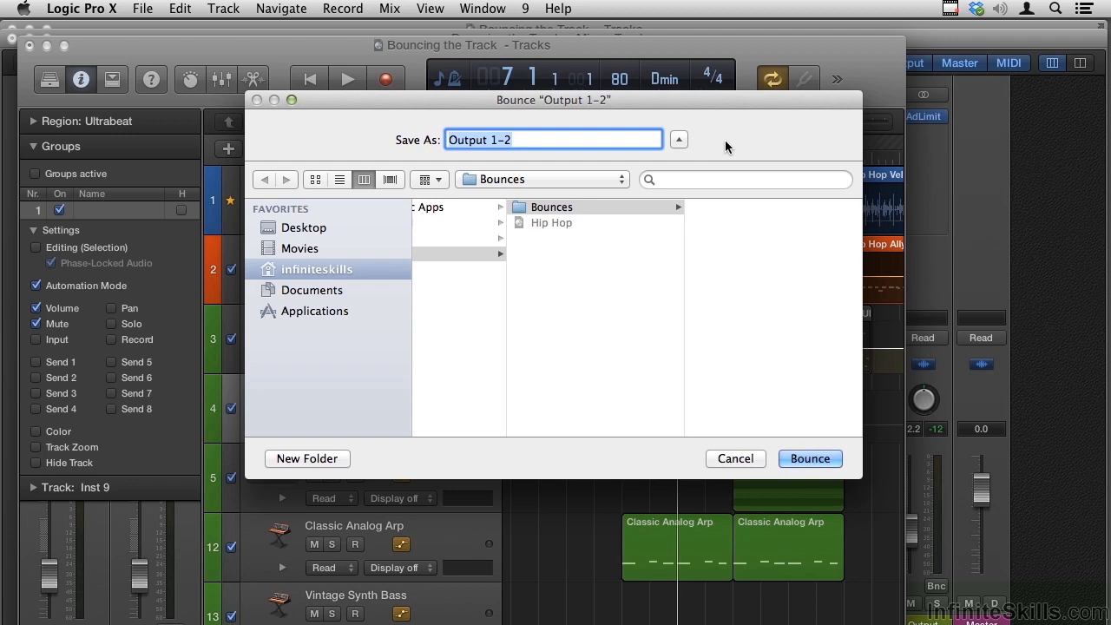
- Cancel the save, then reopen Bounce and continue to saving the PCM-only 7 1 1 1–9 1 1 1 bounce in Bounces
click(735, 458)
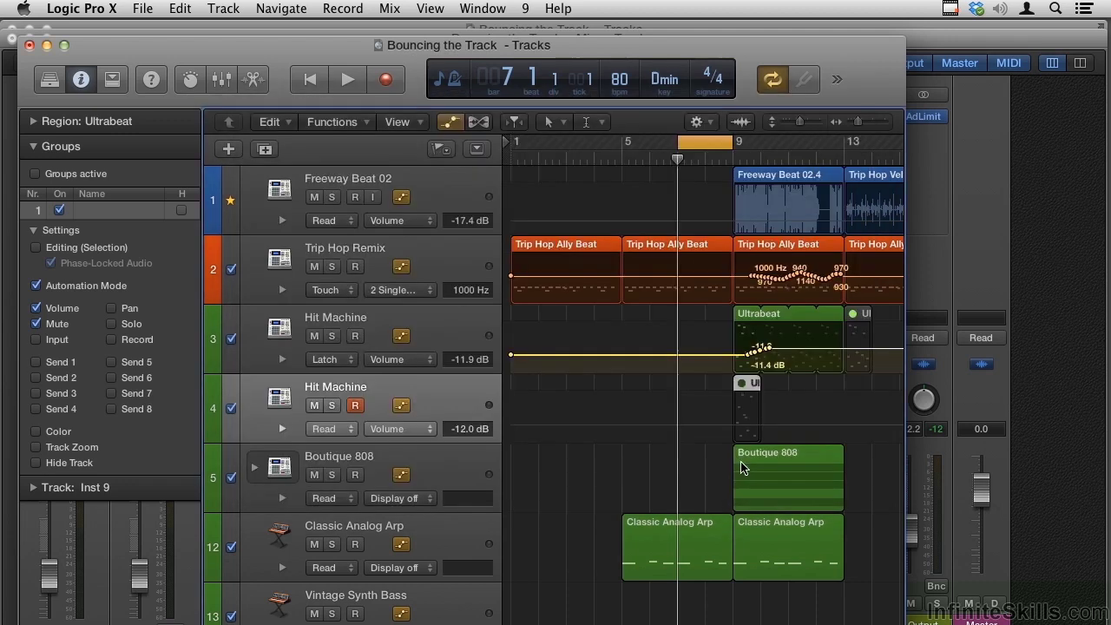
key(super+b)
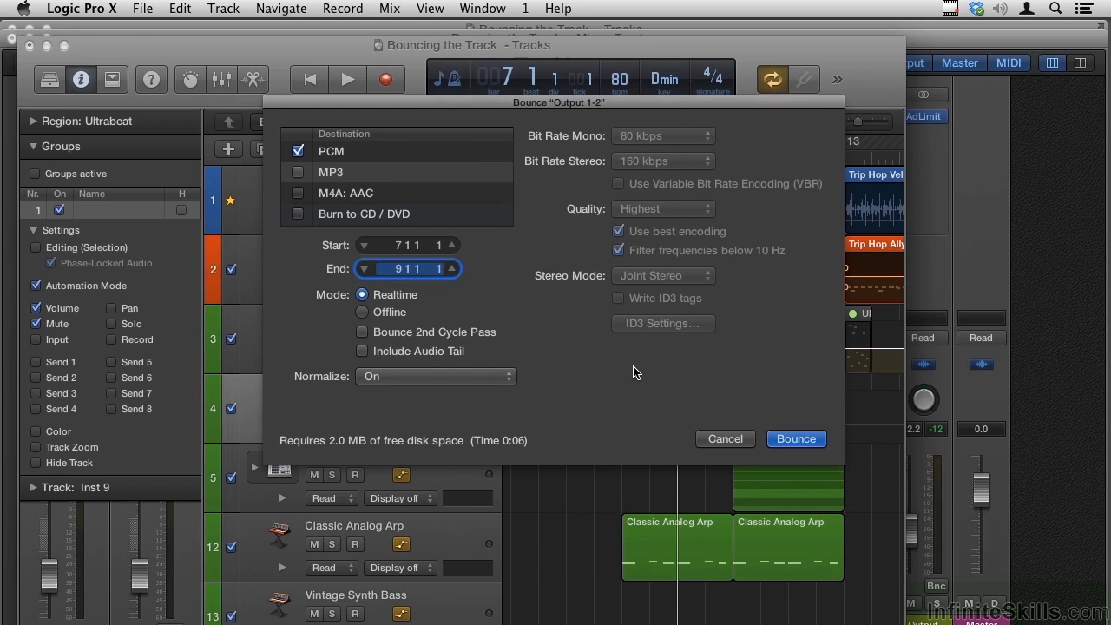
click(794, 439)
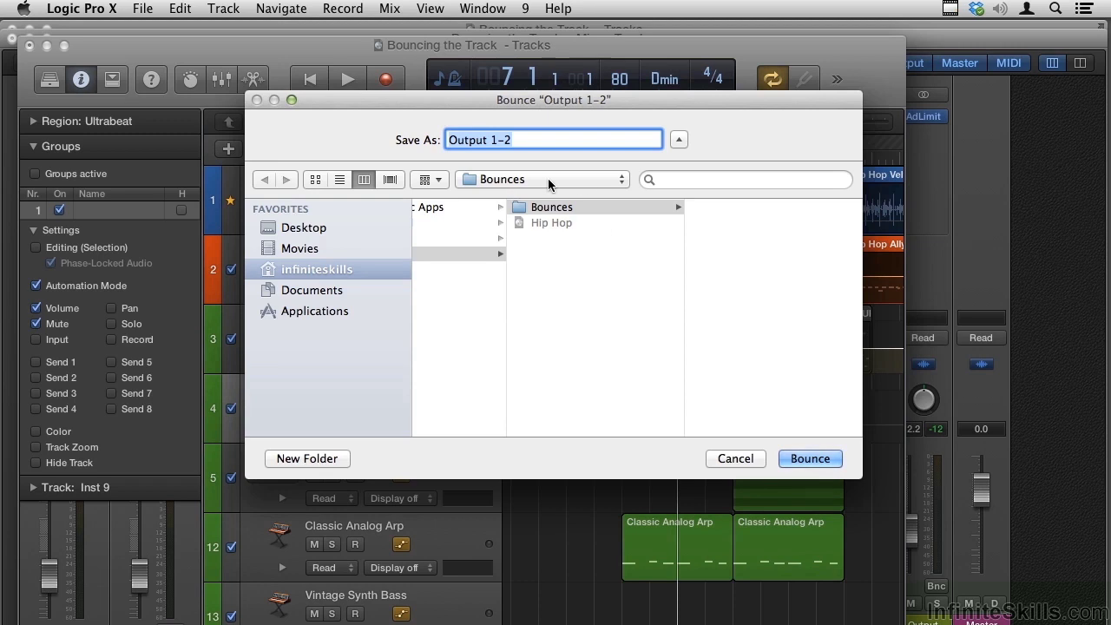